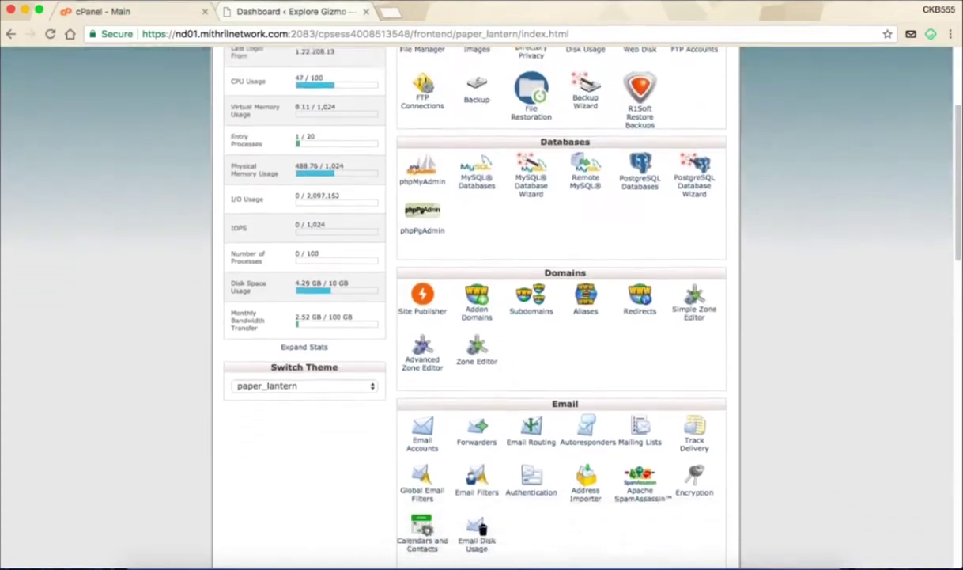
- Open the Let's Encrypt SSL tool from the Security section of the hosting control panel
{"action": "scroll", "coordinate": [482, 316], "scroll_direction": "down", "scroll_amount": 2}
{"action": "scroll", "coordinate": [482, 316], "scroll_direction": "down", "scroll_amount": 3}
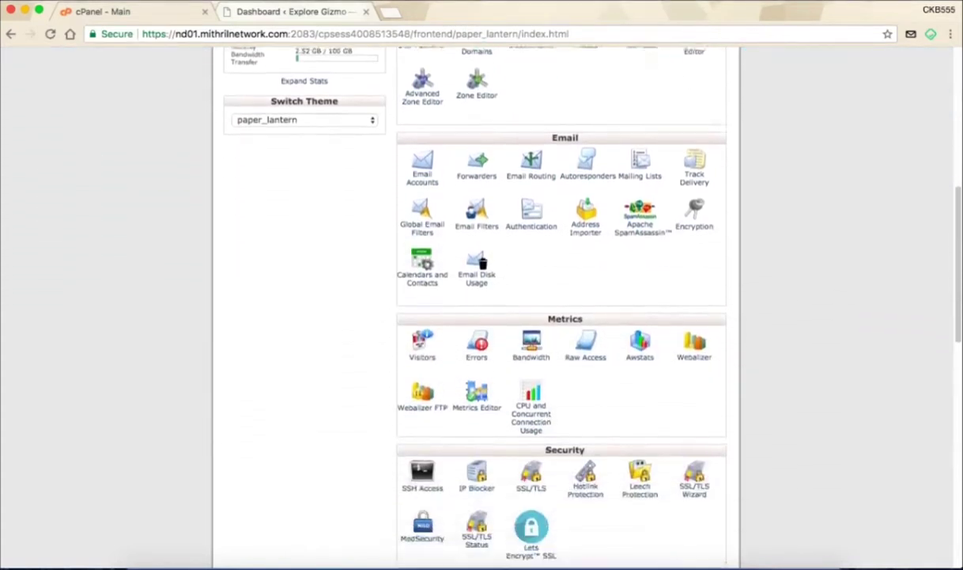
{"action": "scroll", "coordinate": [506, 178], "scroll_direction": "down", "scroll_amount": 5}
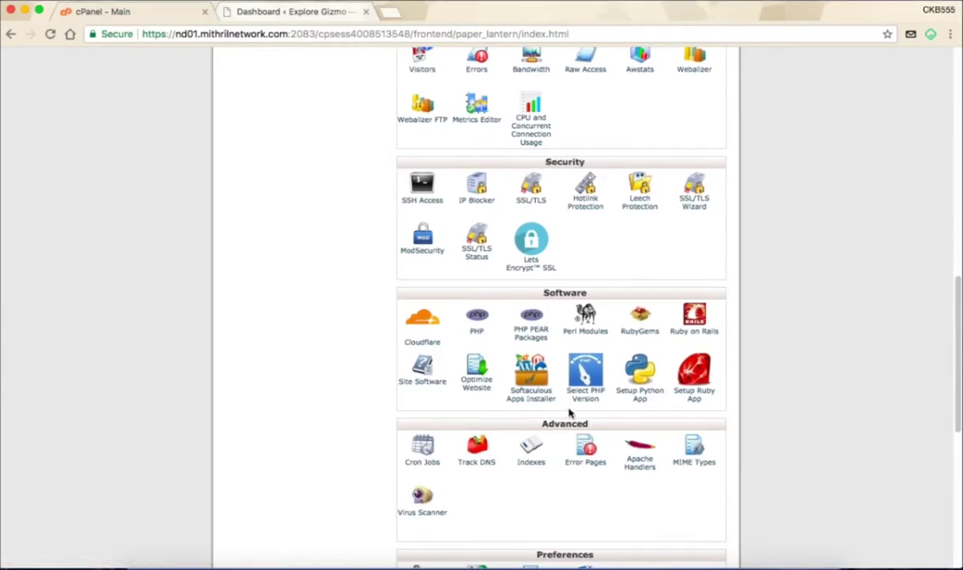
{"action": "scroll", "coordinate": [580, 212], "scroll_direction": "up", "scroll_amount": 4}
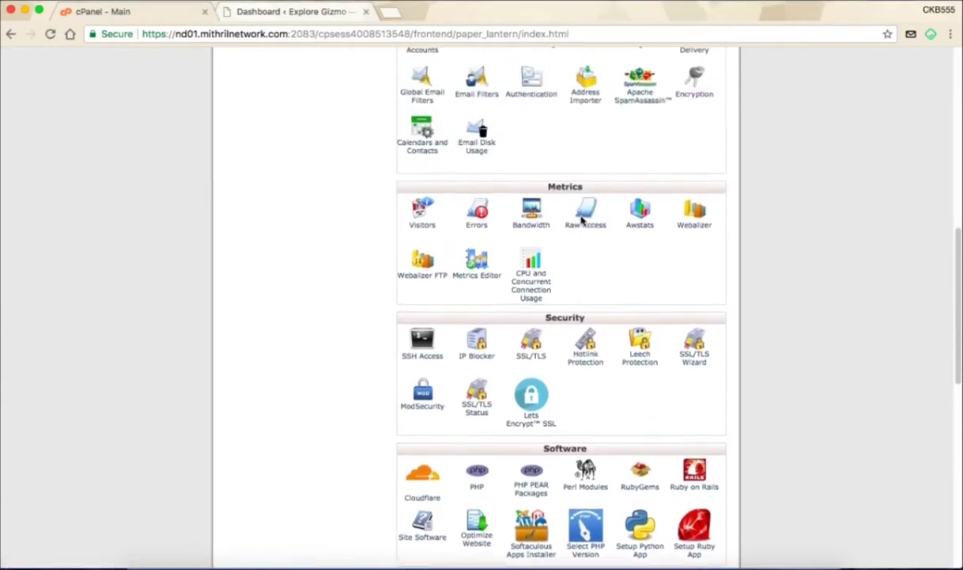
{"action": "scroll", "coordinate": [581, 218], "scroll_direction": "down", "scroll_amount": 2}
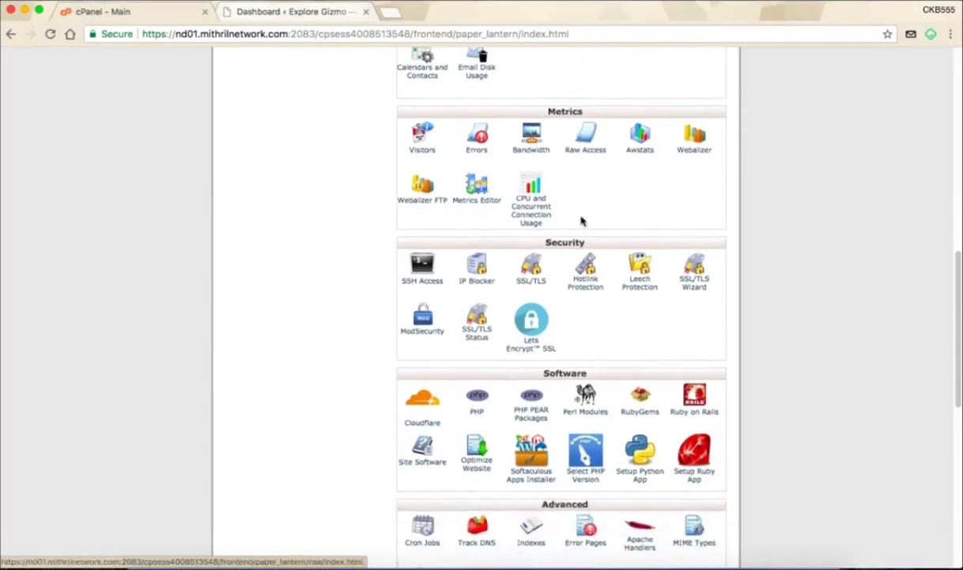
{"action": "left_click", "coordinate": [536, 349]}
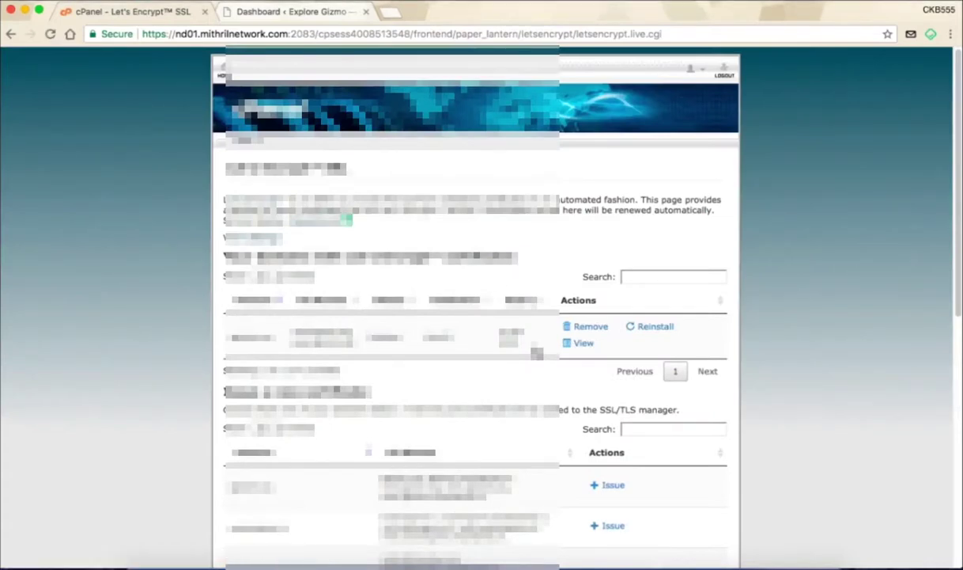
- Start issuing a new Let's Encrypt certificate for the addon domain exploregizmo.in
{"action": "scroll", "coordinate": [475, 316], "scroll_direction": "down", "scroll_amount": 5}
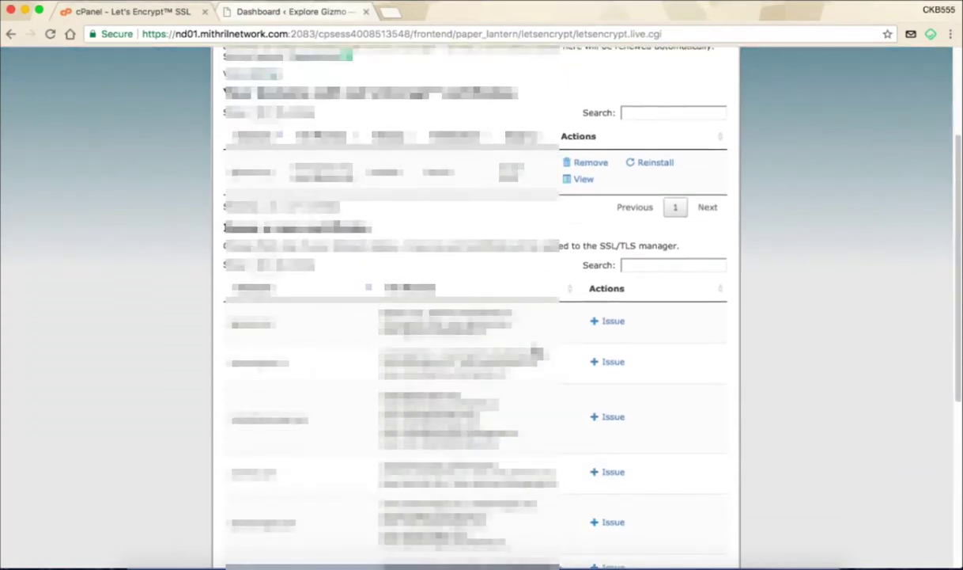
{"action": "scroll", "coordinate": [474, 317], "scroll_direction": "down", "scroll_amount": 1}
{"action": "scroll", "coordinate": [474, 316], "scroll_direction": "up", "scroll_amount": 1}
{"action": "scroll", "coordinate": [475, 316], "scroll_direction": "down", "scroll_amount": 3}
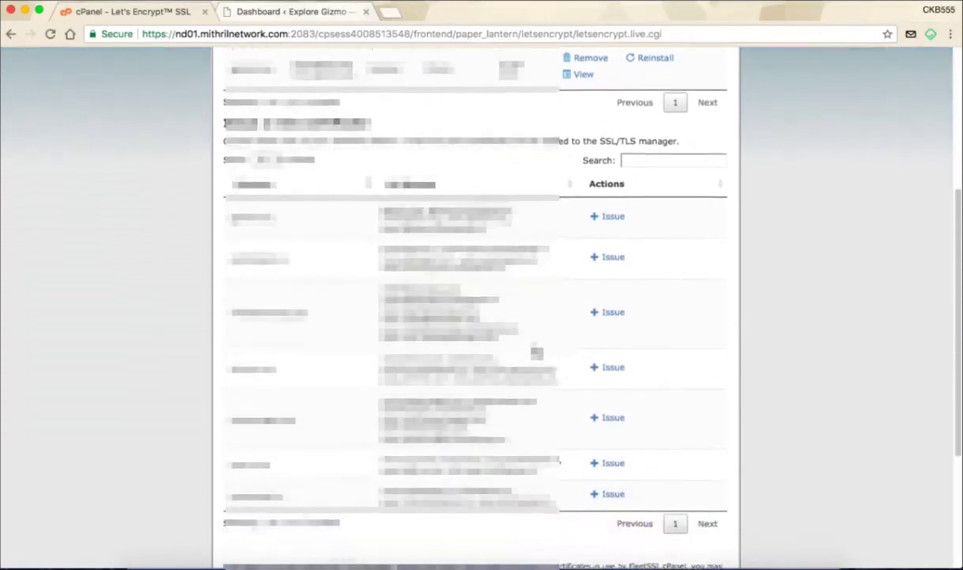
{"action": "scroll", "coordinate": [534, 348], "scroll_direction": "down", "scroll_amount": 2}
{"action": "scroll", "coordinate": [534, 349], "scroll_direction": "up", "scroll_amount": 1}
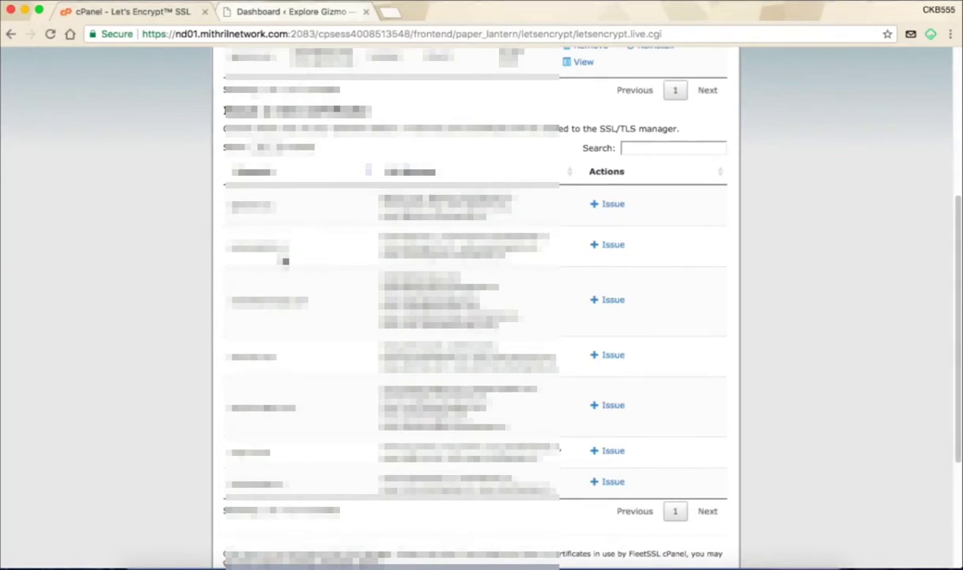
{"action": "left_click", "coordinate": [615, 247]}
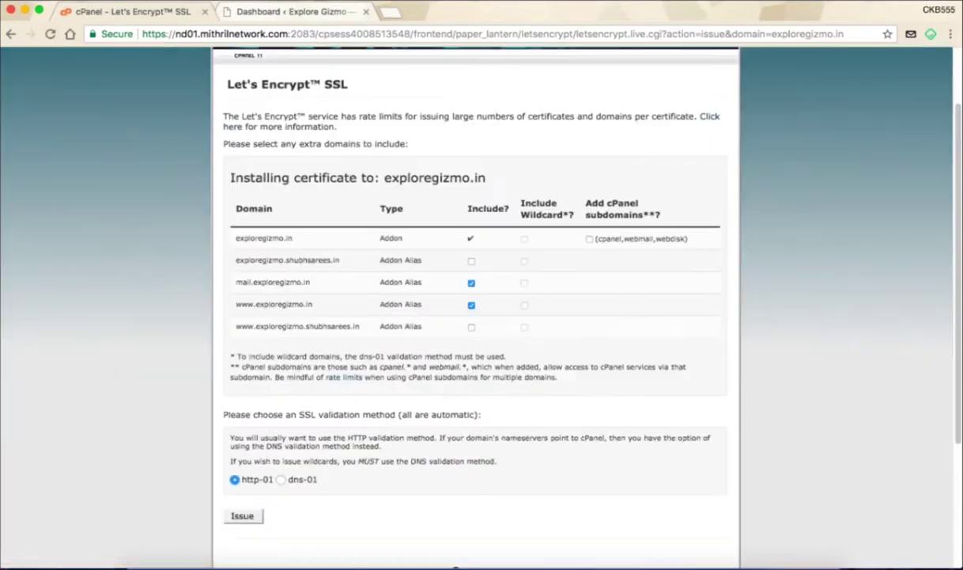
{"action": "scroll", "coordinate": [460, 350], "scroll_direction": "up", "scroll_amount": 2}
{"action": "scroll", "coordinate": [462, 359], "scroll_direction": "down", "scroll_amount": 3}
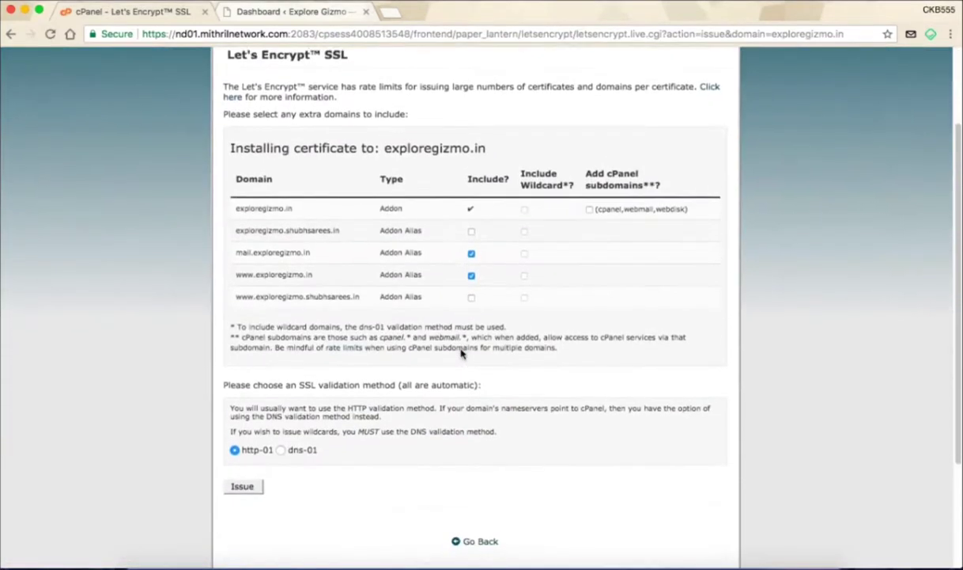
{"action": "scroll", "coordinate": [462, 353], "scroll_direction": "up", "scroll_amount": 1}
{"action": "scroll", "coordinate": [462, 354], "scroll_direction": "up", "scroll_amount": 1}
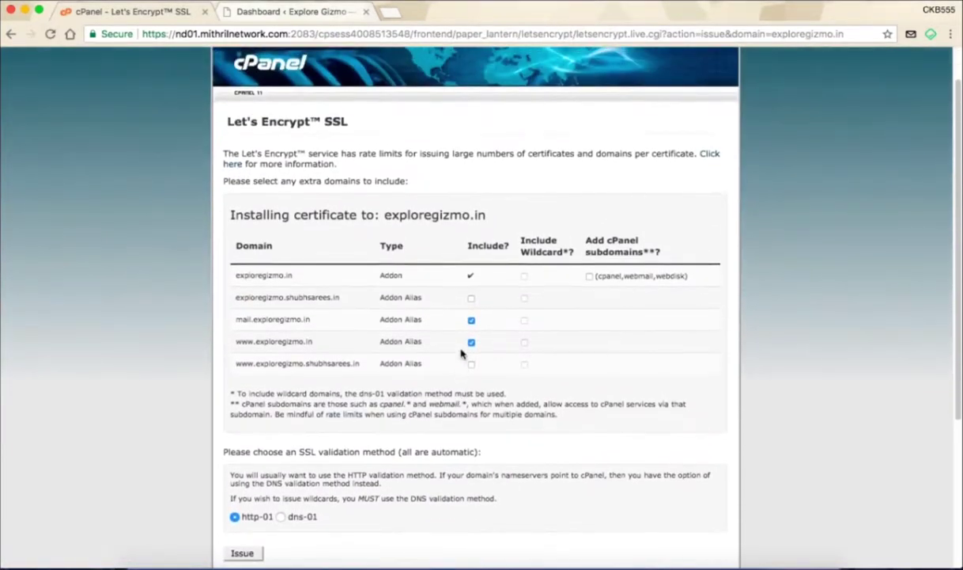
{"action": "scroll", "coordinate": [462, 354], "scroll_direction": "down", "scroll_amount": 1}
{"action": "scroll", "coordinate": [462, 354], "scroll_direction": "down", "scroll_amount": 1}
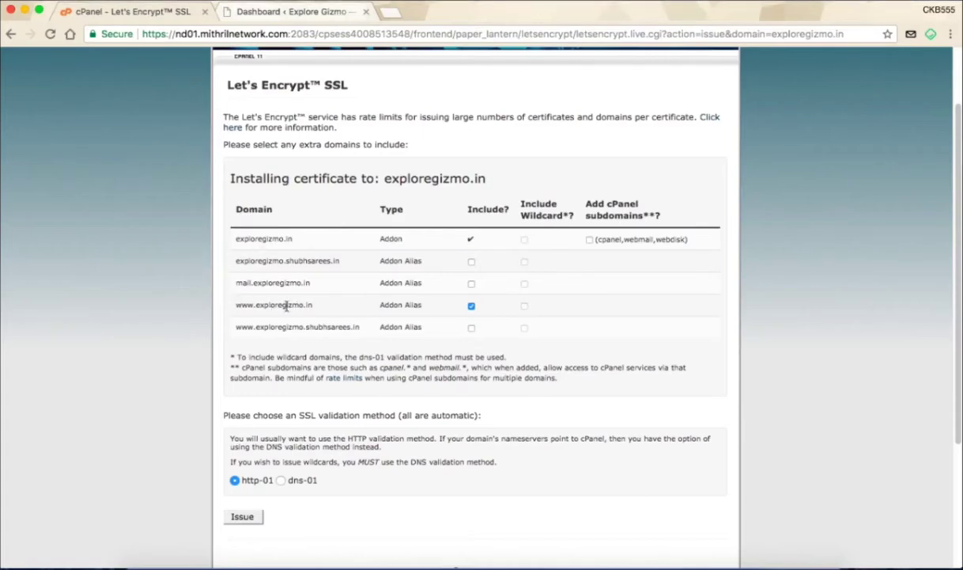
{"action": "scroll", "coordinate": [303, 430], "scroll_direction": "down", "scroll_amount": 3}
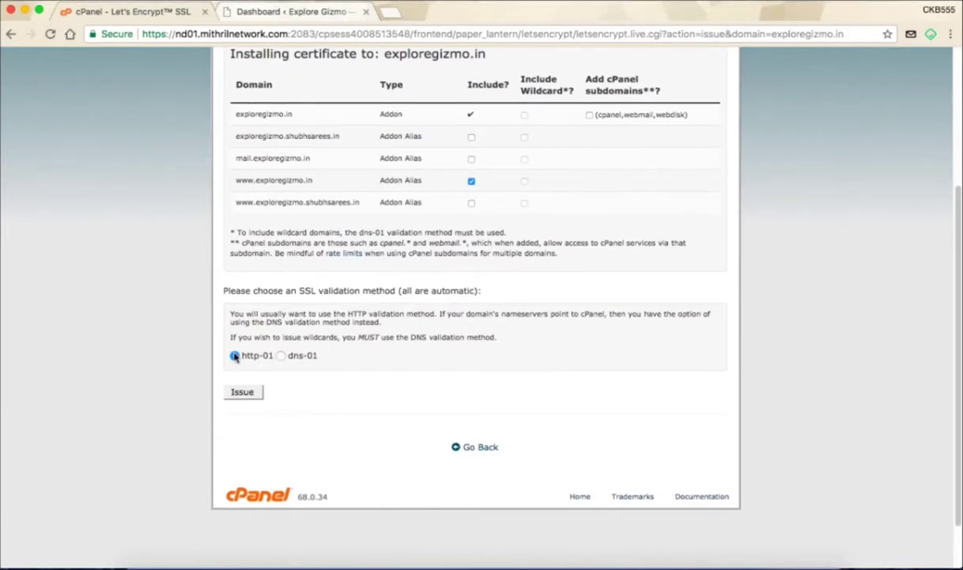
{"action": "left_click", "coordinate": [280, 356]}
{"action": "left_click", "coordinate": [235, 355]}
{"action": "left_click", "coordinate": [244, 393]}
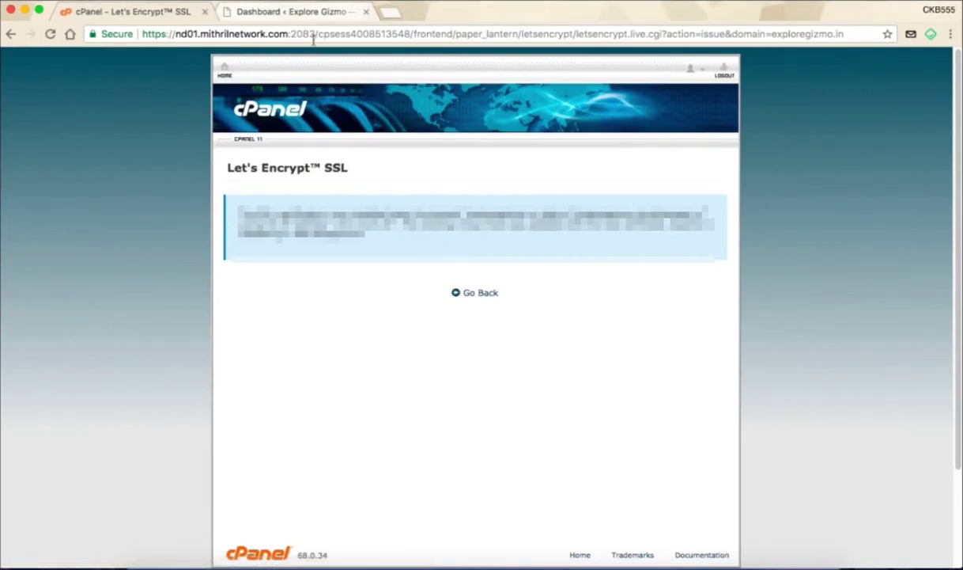
- Switch to the WordPress dashboard, view the Explore Gizmo site in a separate tab, and close that tab
{"action": "left_click", "coordinate": [295, 13]}
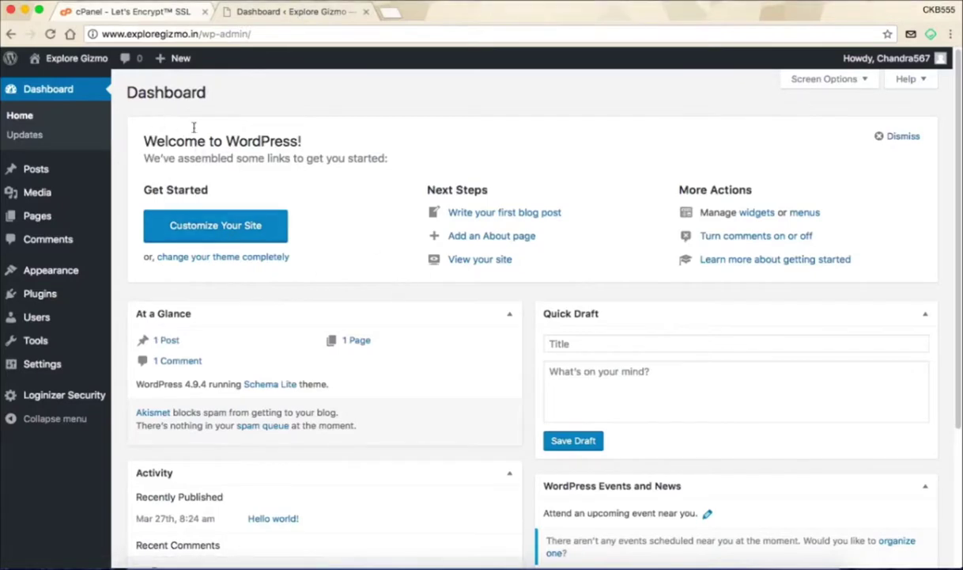
{"action": "mouse_move", "coordinate": [72, 57]}
{"action": "left_click", "coordinate": [75, 85], "text": "super"}
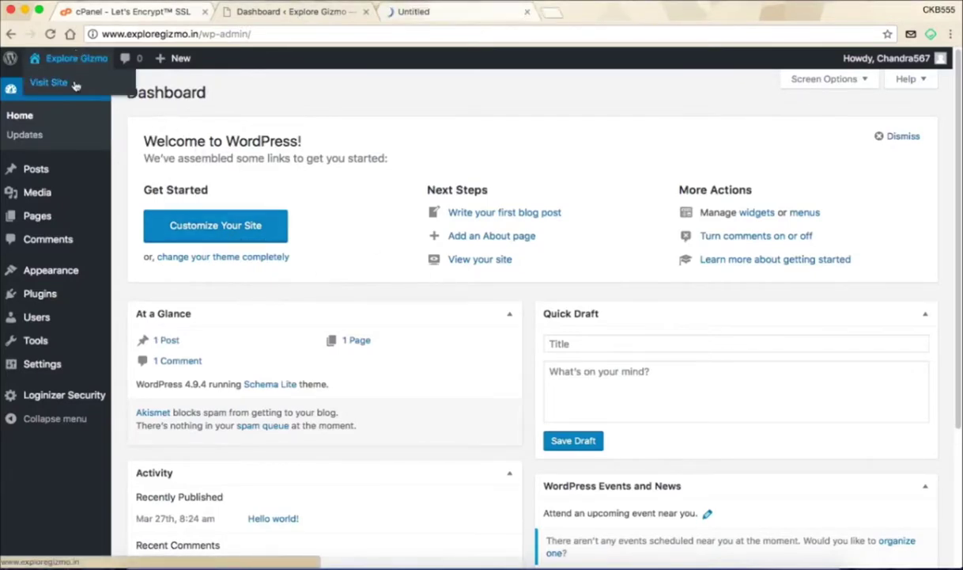
{"action": "left_click", "coordinate": [452, 13]}
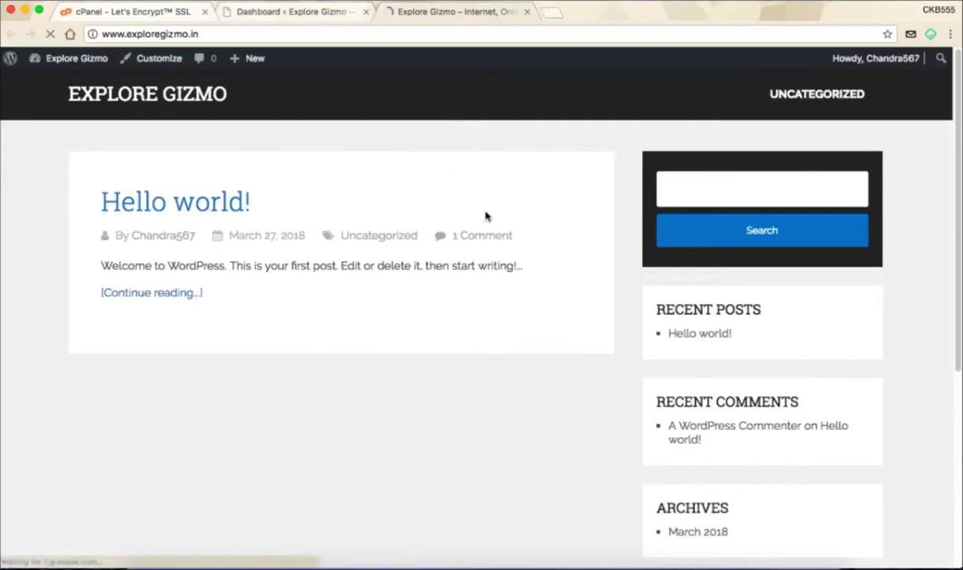
{"action": "scroll", "coordinate": [484, 215], "scroll_direction": "down", "scroll_amount": 5}
{"action": "scroll", "coordinate": [484, 215], "scroll_direction": "up", "scroll_amount": 5}
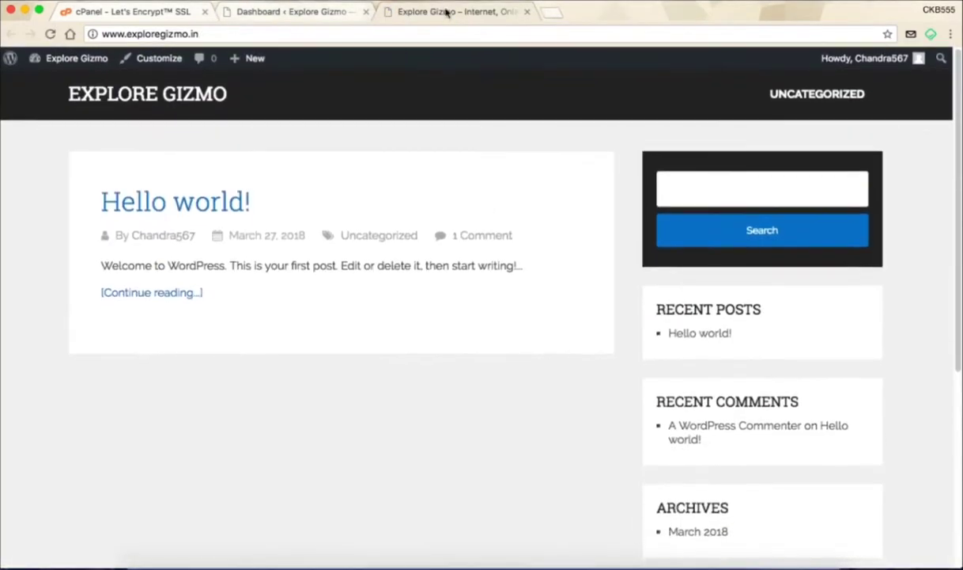
{"action": "left_click", "coordinate": [527, 12]}
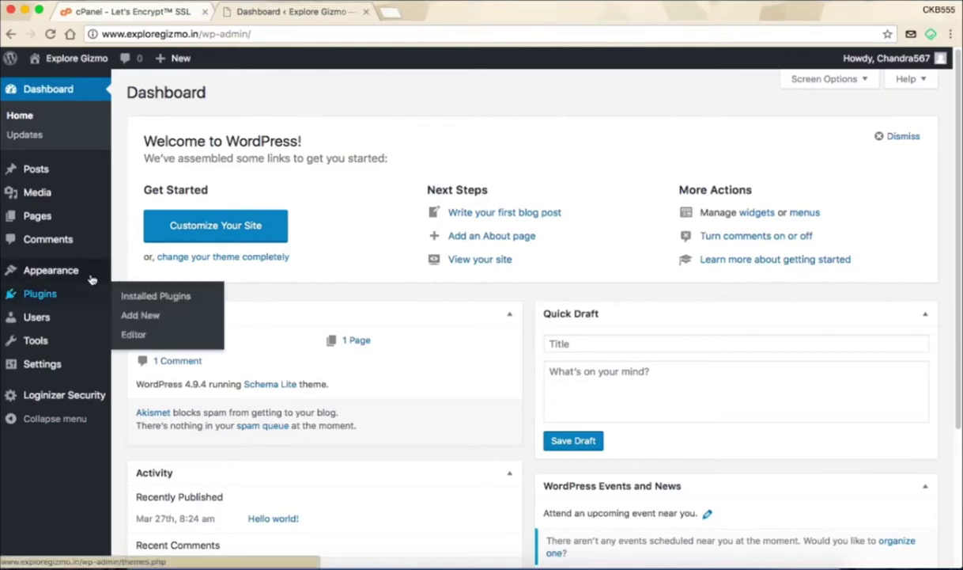
- Search for new WordPress plugins with the keyword "ssl", and install and activate Really Simple SSL
{"action": "mouse_move", "coordinate": [87, 277]}
{"action": "mouse_move", "coordinate": [84, 299]}
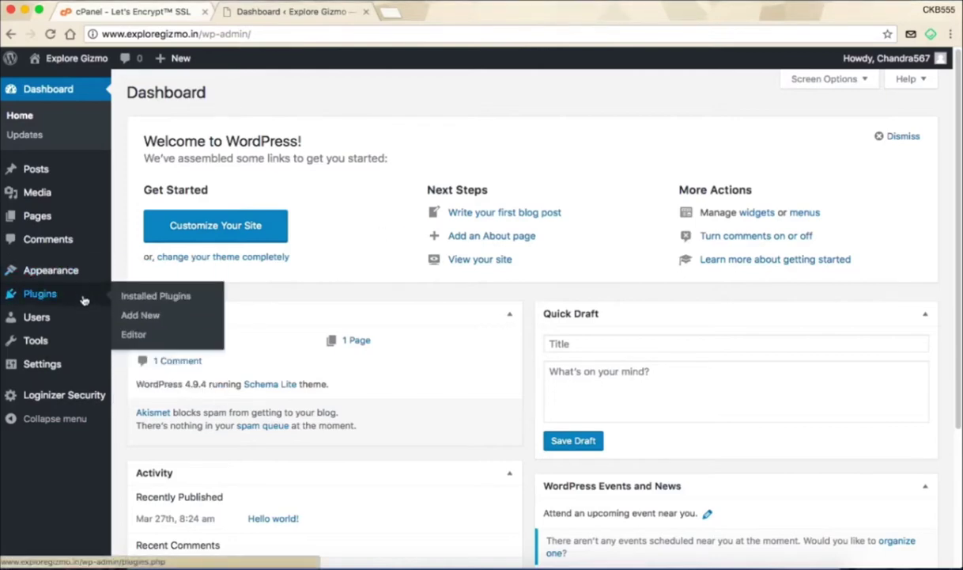
{"action": "left_click", "coordinate": [149, 315]}
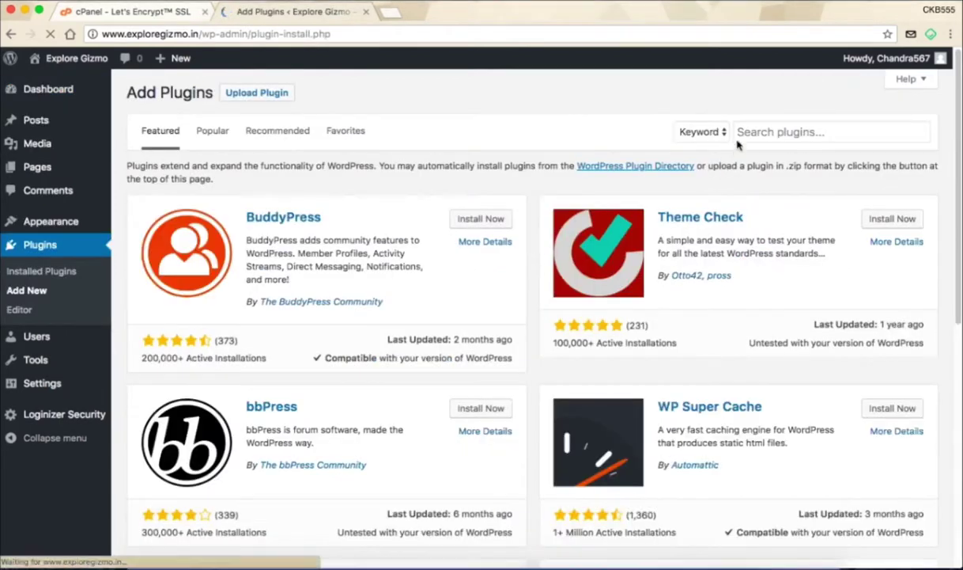
{"action": "left_click", "coordinate": [767, 131]}
{"action": "type", "text": "ssl"}
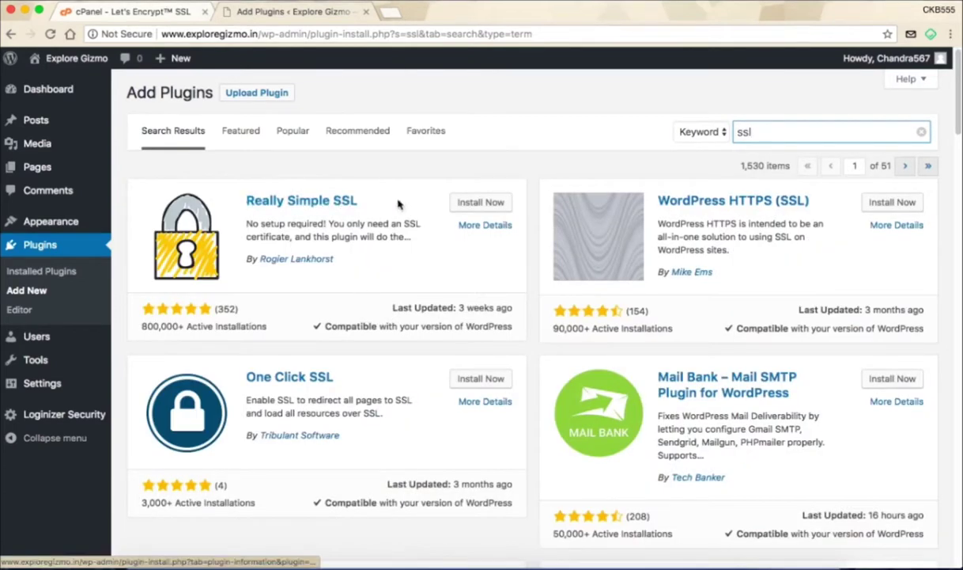
{"action": "left_click", "coordinate": [477, 203]}
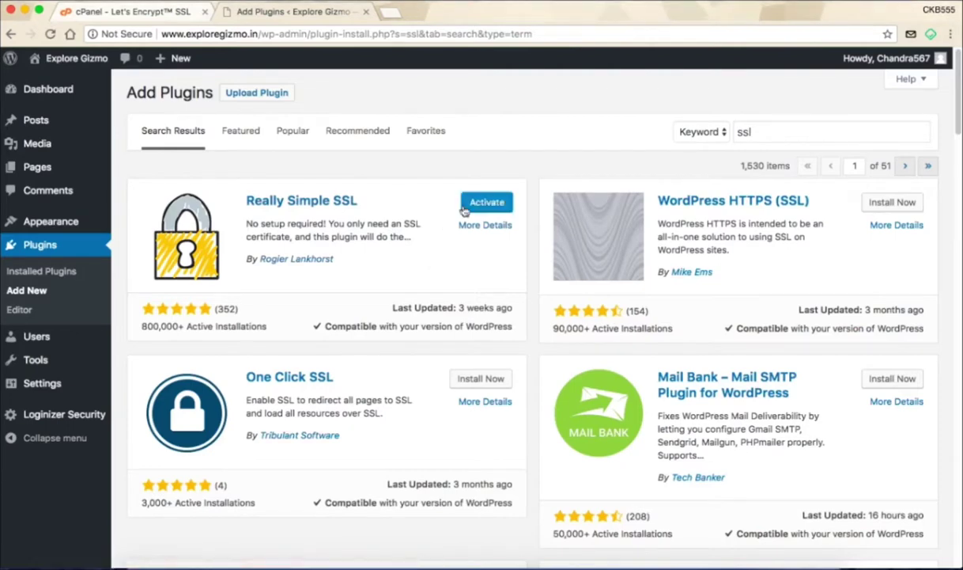
{"action": "left_click", "coordinate": [500, 204]}
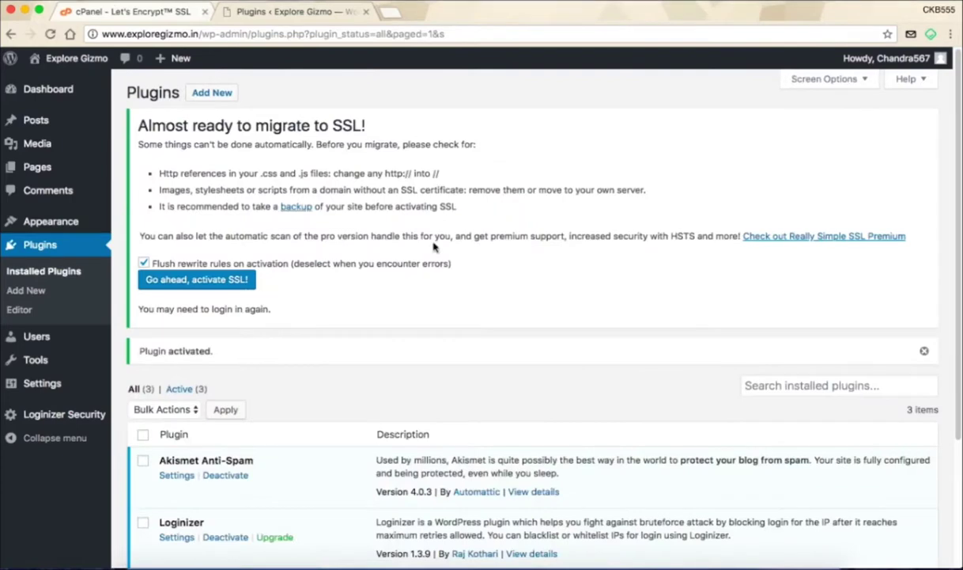
- Activate SSL for the site through Really Simple SSL, keeping the flushing of rewrite rules on activation enabled
{"action": "scroll", "coordinate": [327, 287], "scroll_direction": "down", "scroll_amount": 5}
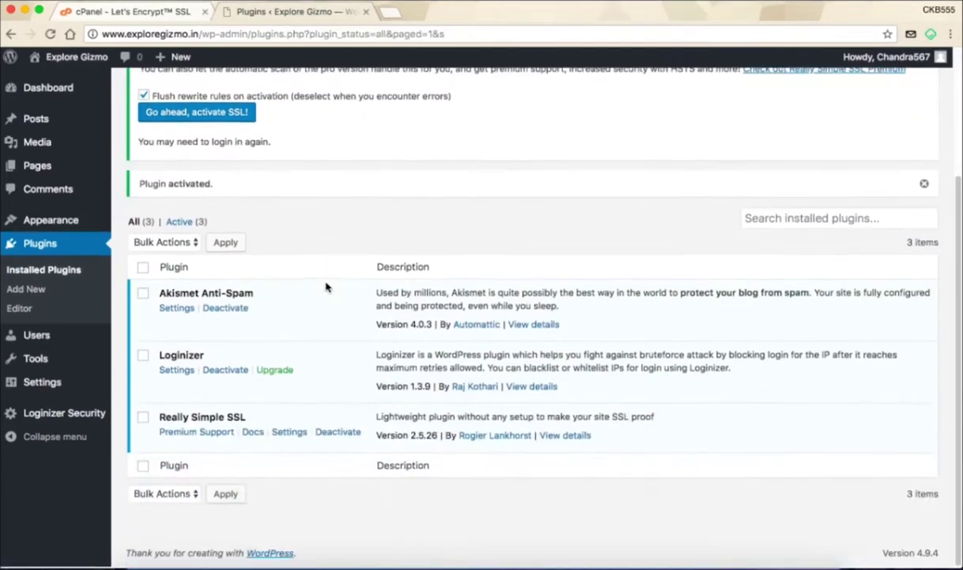
{"action": "scroll", "coordinate": [326, 286], "scroll_direction": "up", "scroll_amount": 5}
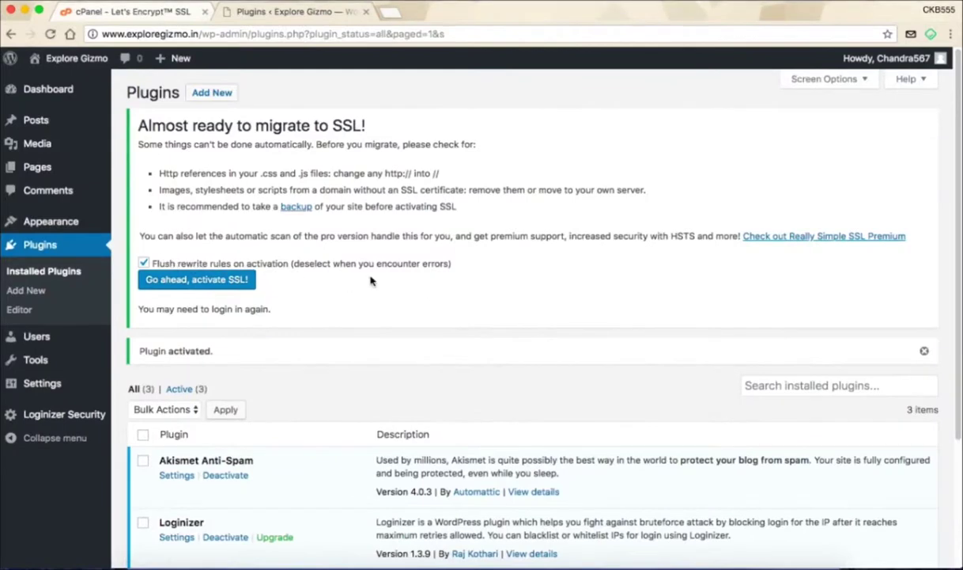
{"action": "left_click", "coordinate": [236, 284]}
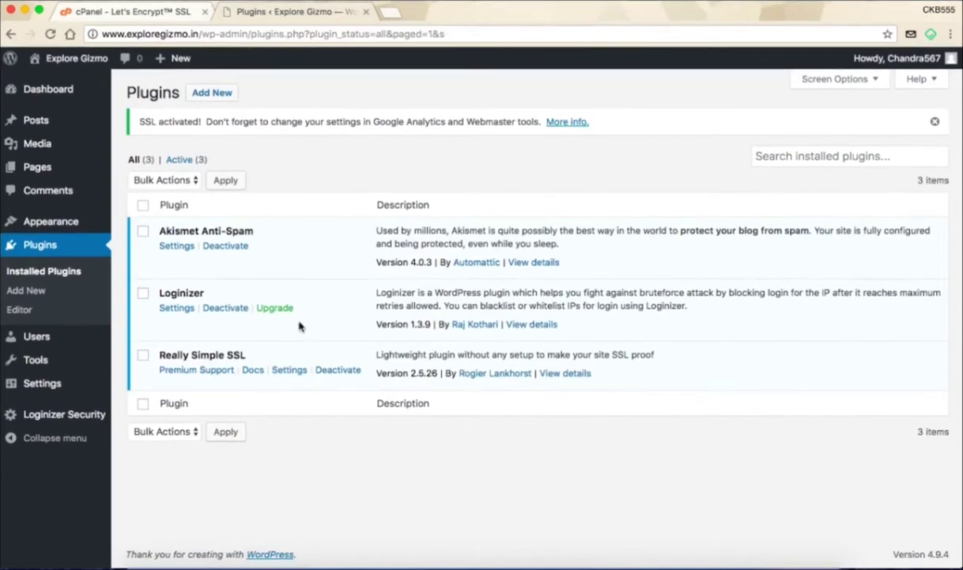
- Return to the WordPress dashboard address and examine the site's connection security and certificate details
{"action": "left_click", "coordinate": [41, 91]}
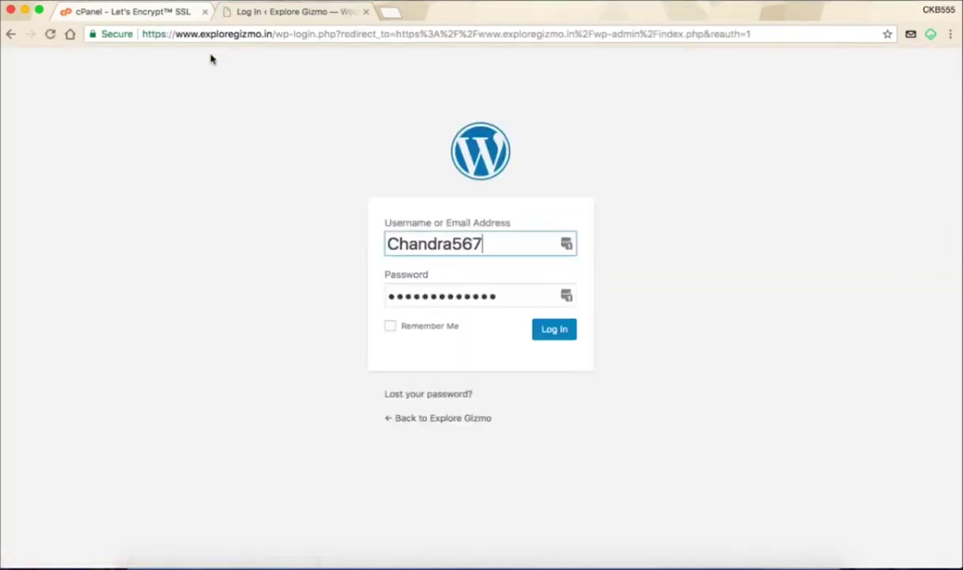
{"action": "left_click", "coordinate": [117, 36]}
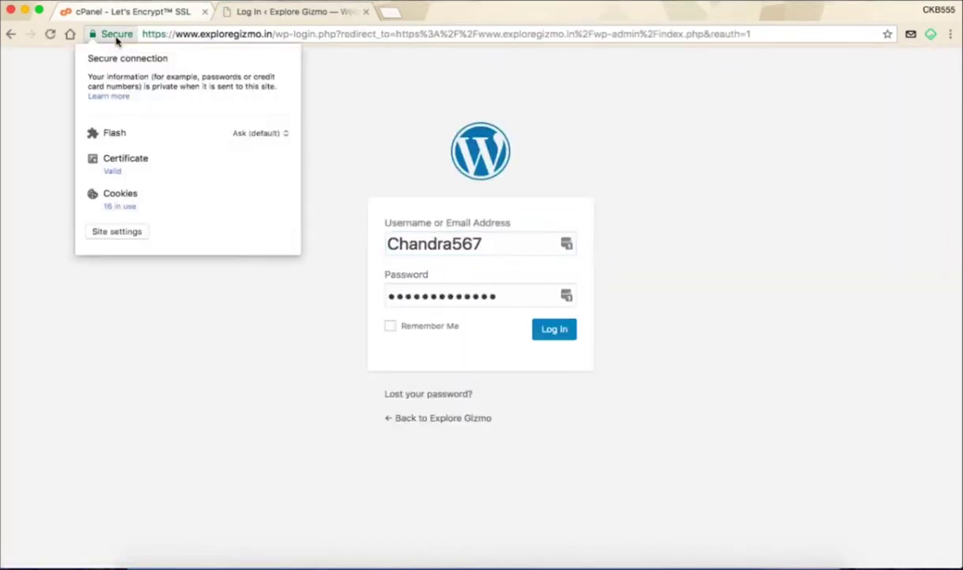
{"action": "left_click", "coordinate": [111, 165]}
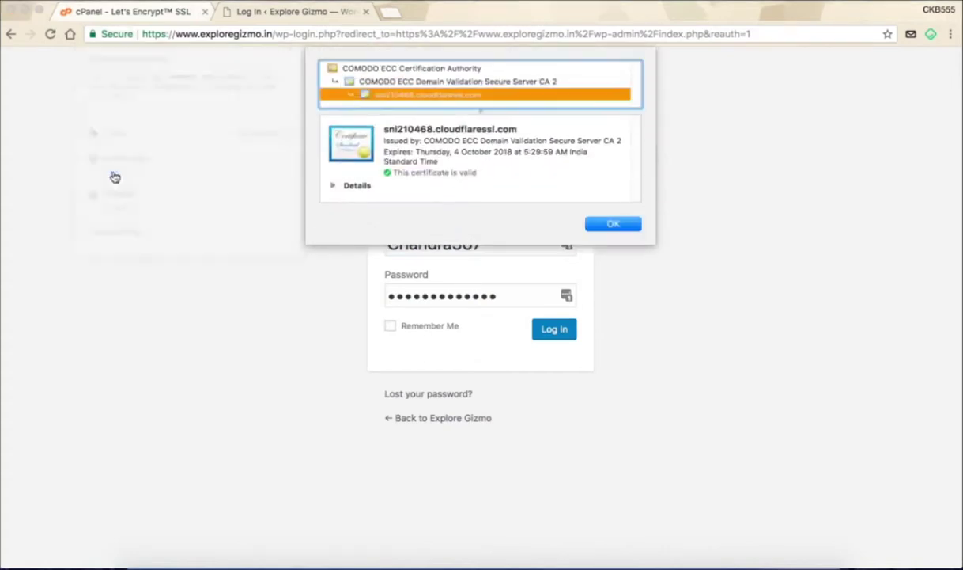
{"action": "left_click", "coordinate": [613, 224]}
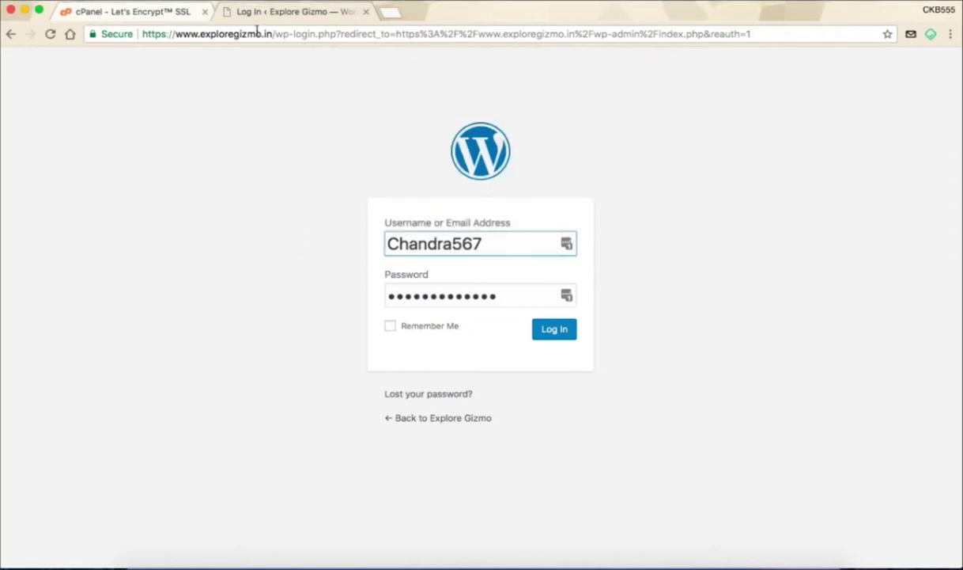
{"action": "left_click_drag", "start_coordinate": [276, 34], "coordinate": [752, 34]}
{"action": "key", "text": "BackSpace"}
{"action": "key", "text": "Return"}
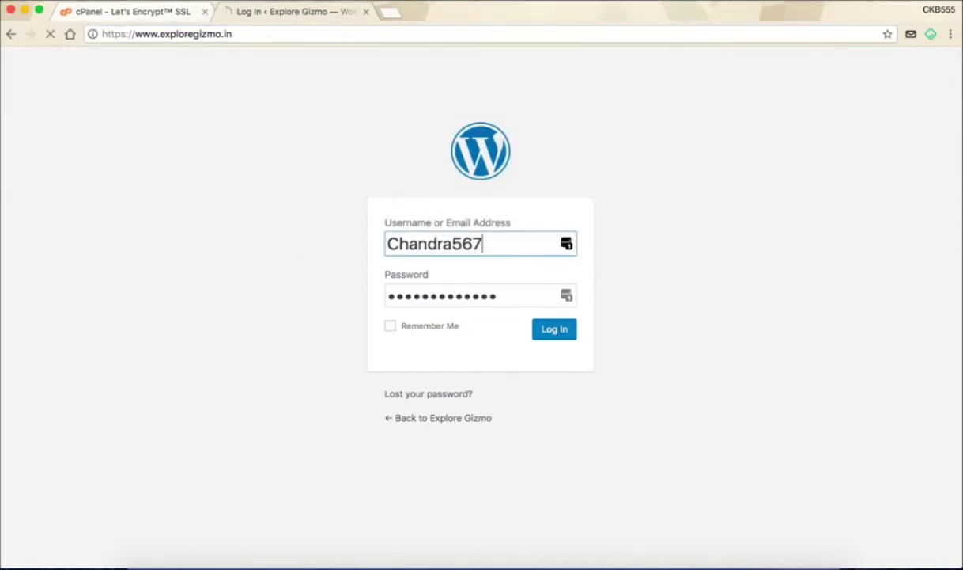